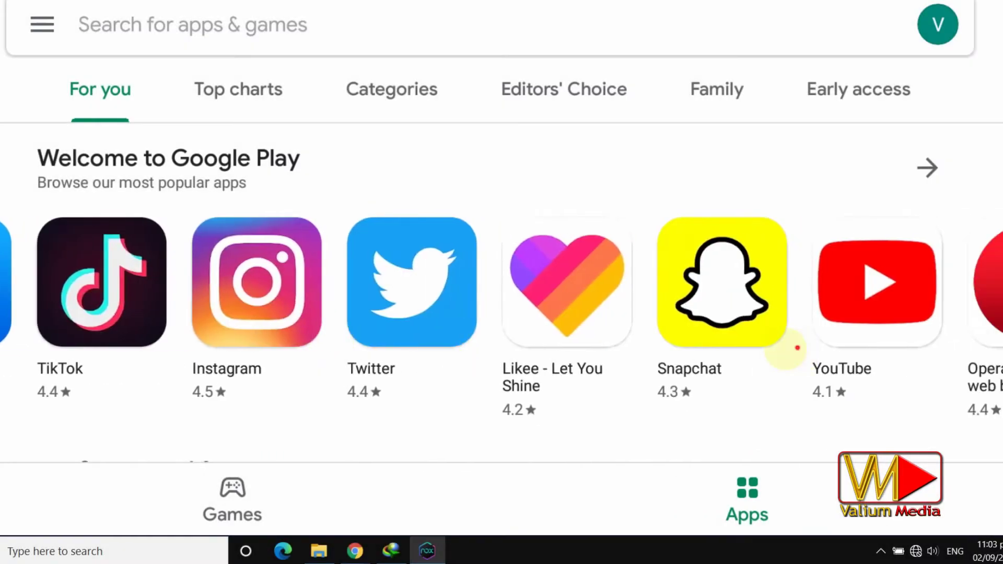
pyautogui.moveTo(795, 347); pyautogui.dragTo(564, 353)
# Open Opera Mini's Play Store page, install it and accept its permissions.
pyautogui.click(560, 302)
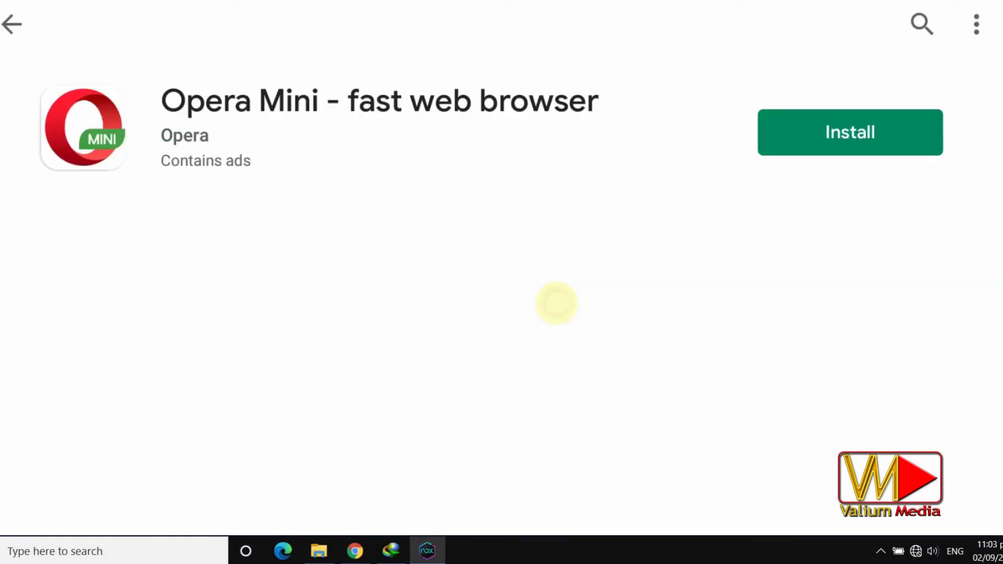
pyautogui.click(850, 132)
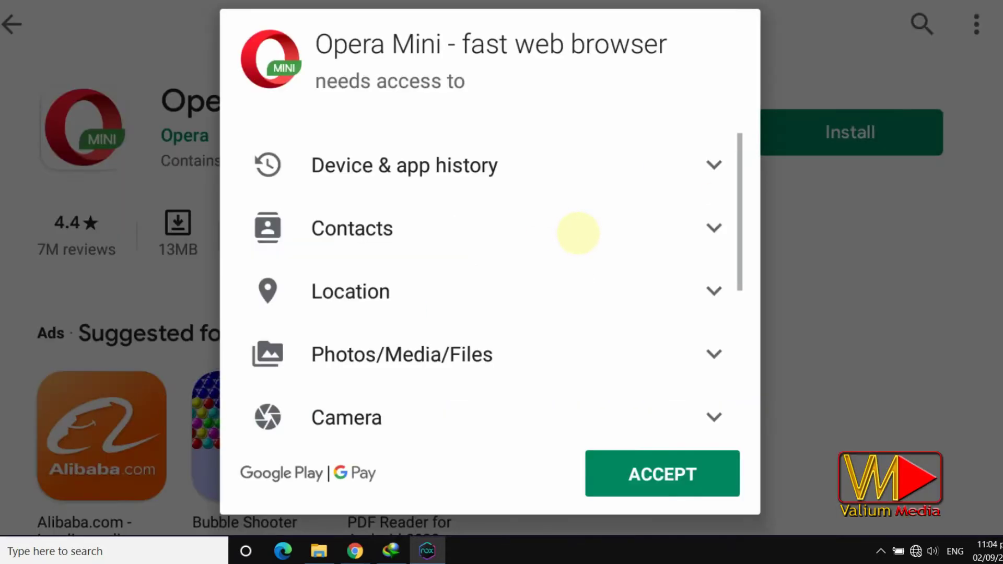
pyautogui.click(663, 474)
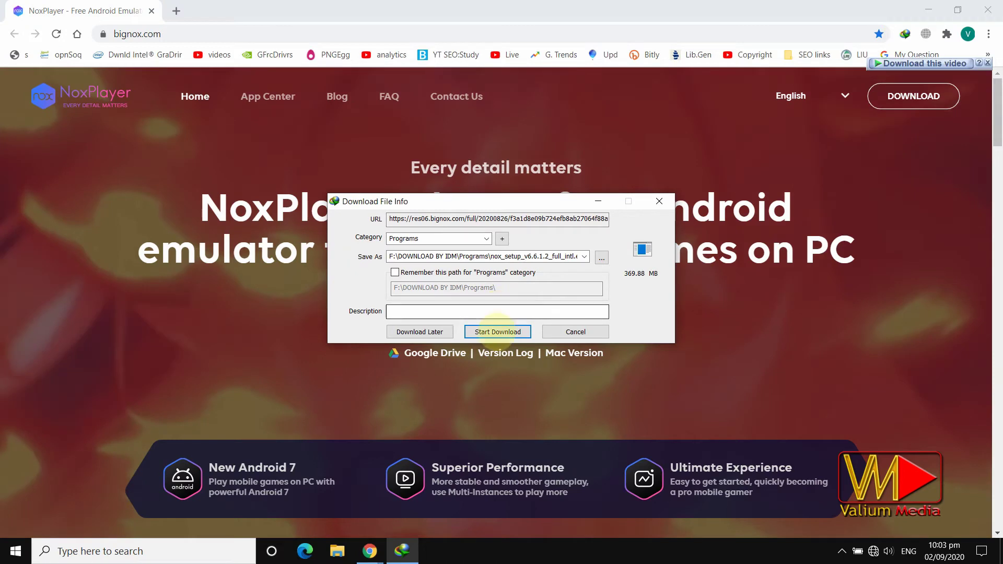
# Start the NoxPlayer setup file download from bignox.com through IDM.
pyautogui.click(497, 332)
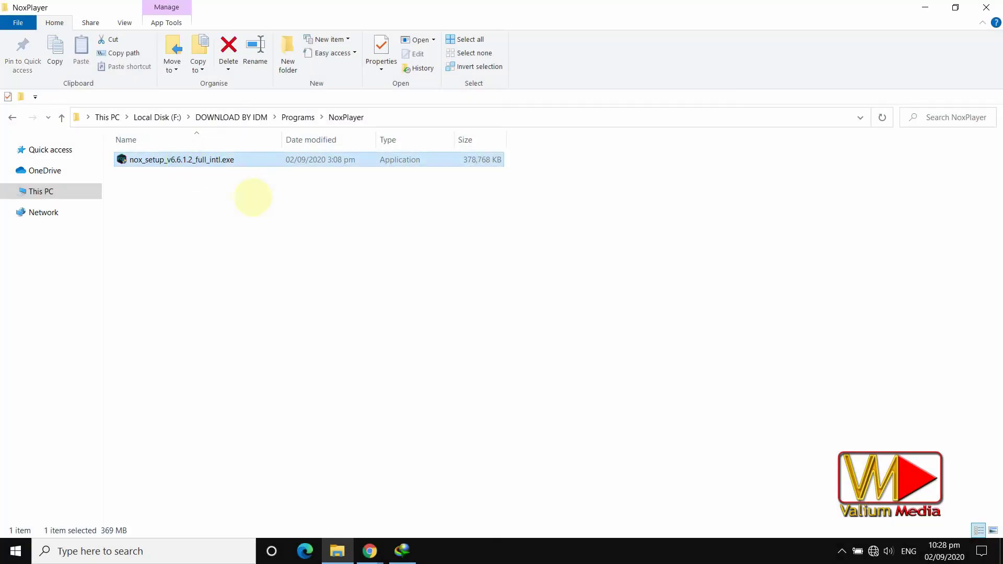
# Run nox_setup_v6.6.1.2_full_intl.exe, approve the UAC prompt and install NoxPlayer.
pyautogui.press('Return')
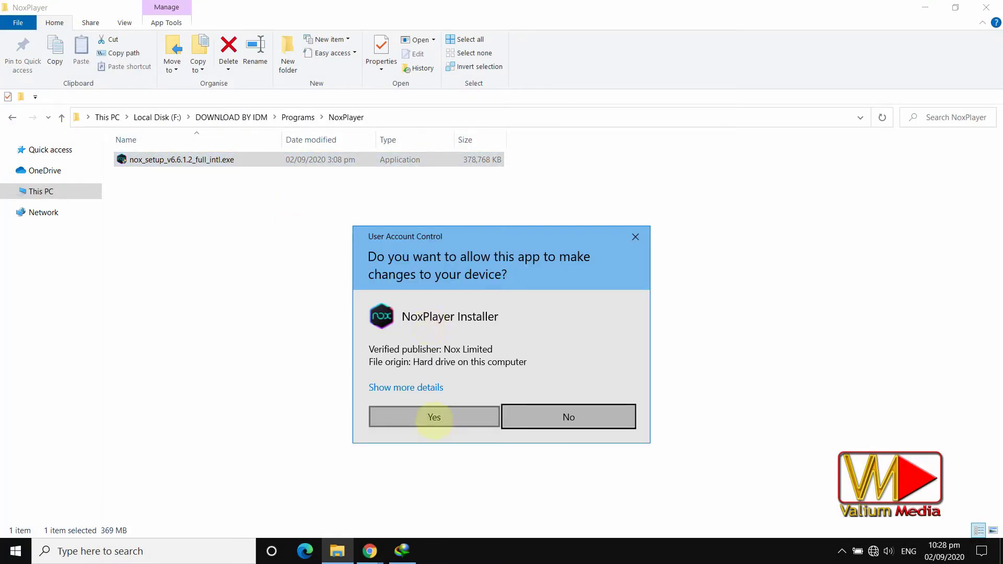
pyautogui.click(434, 417)
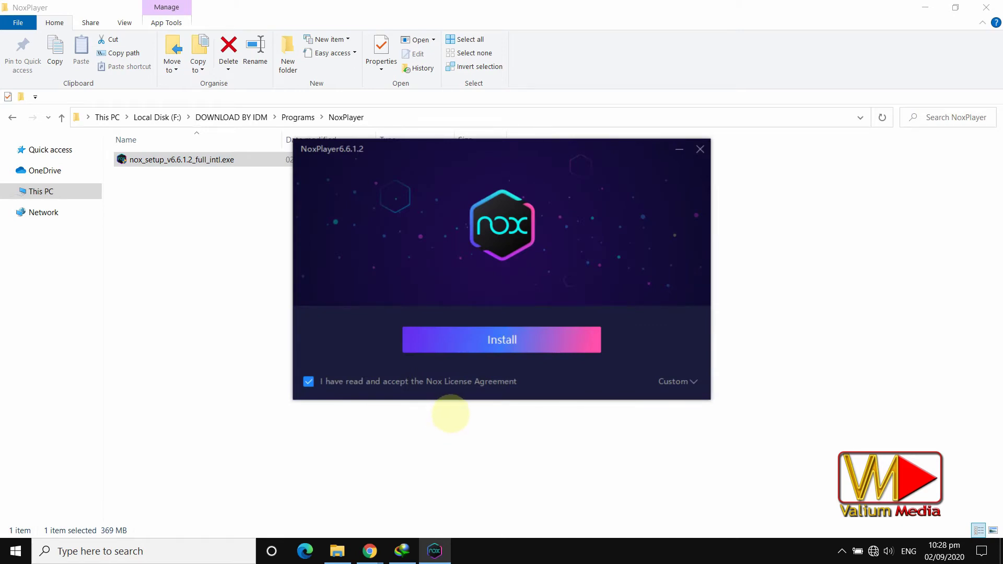
pyautogui.click(502, 339)
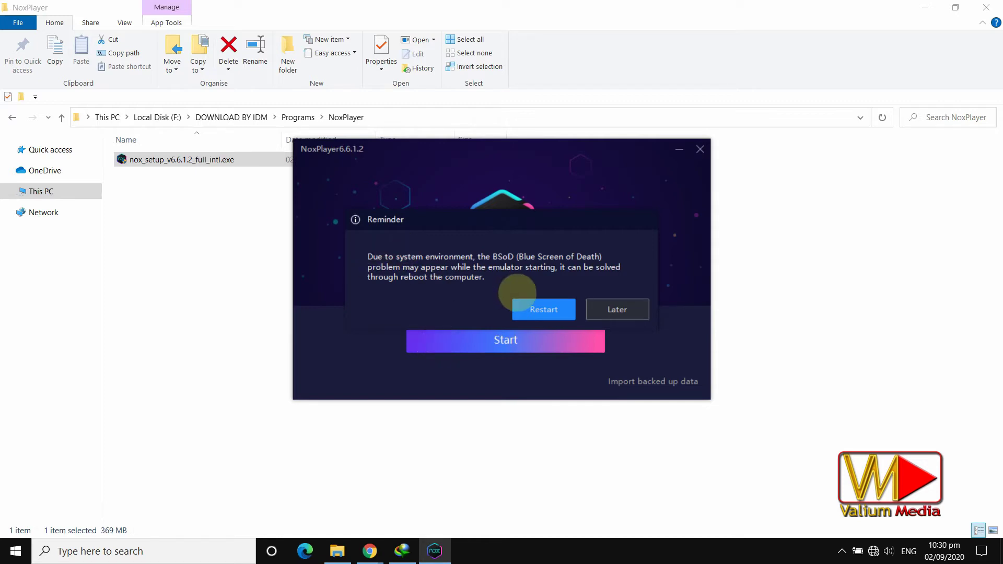
# Postpone the restart, launch Nox maximized, and start Play Store from the Tools folder.
pyautogui.click(617, 309)
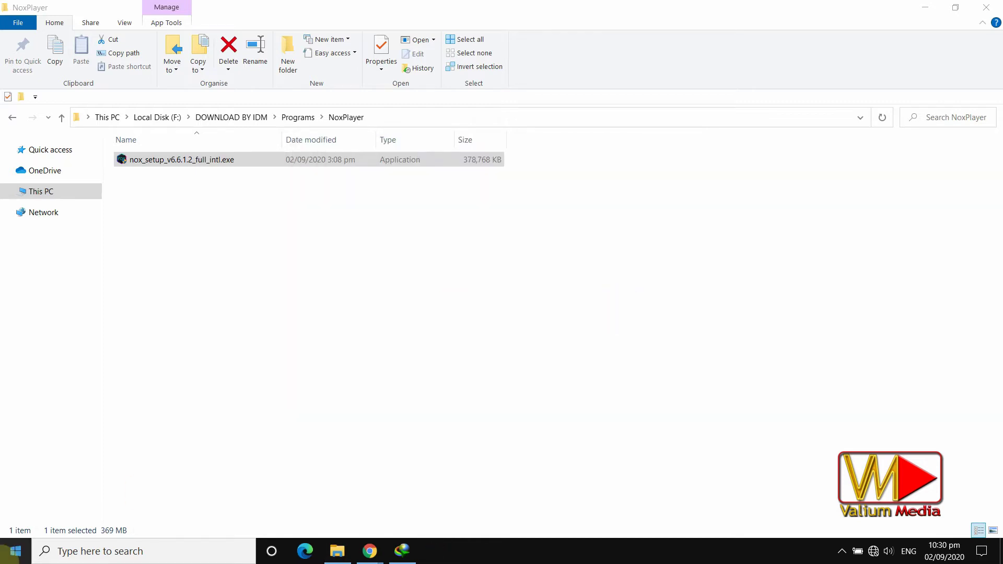
pyautogui.click(16, 551)
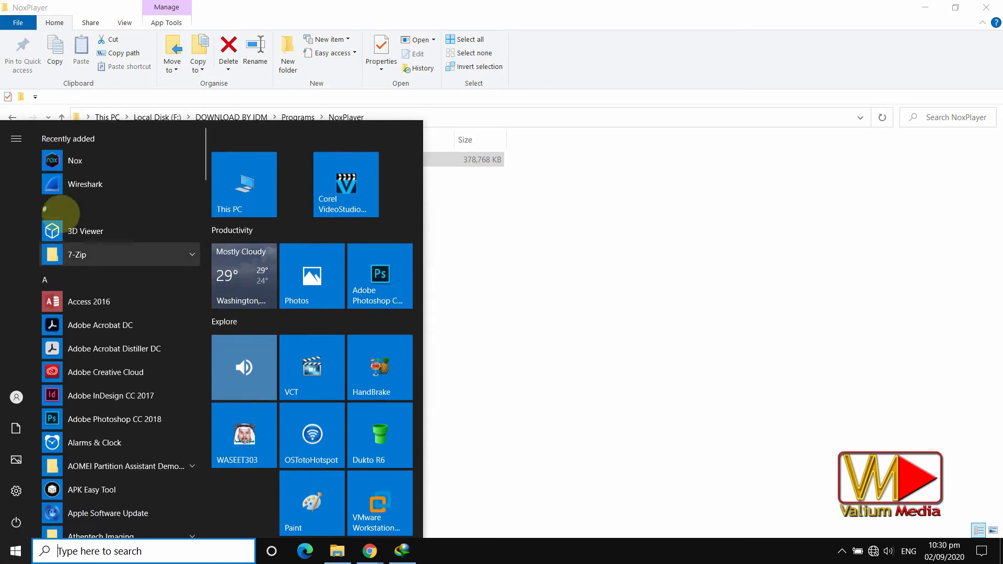
pyautogui.click(74, 161)
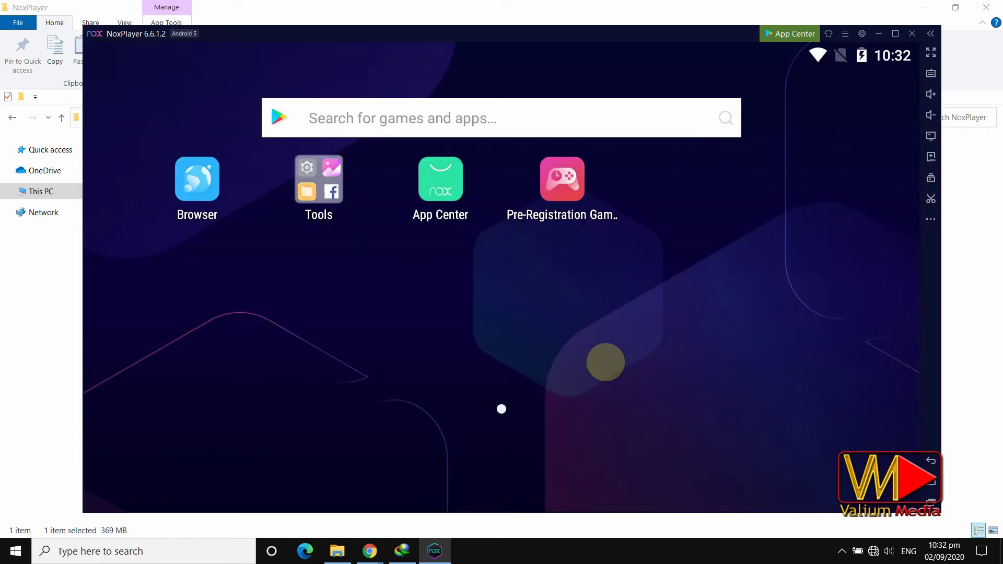
pyautogui.click(895, 33)
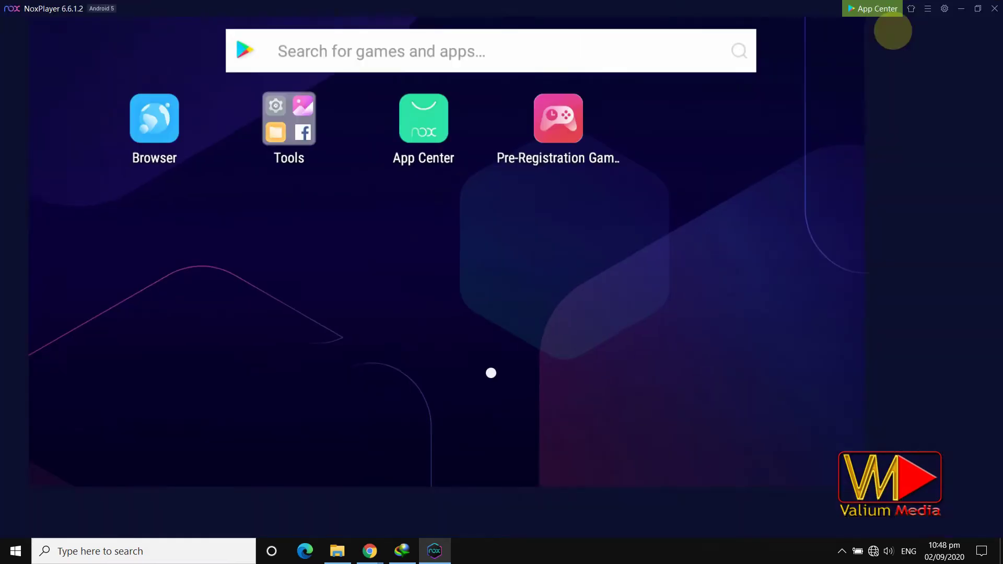
pyautogui.click(288, 169)
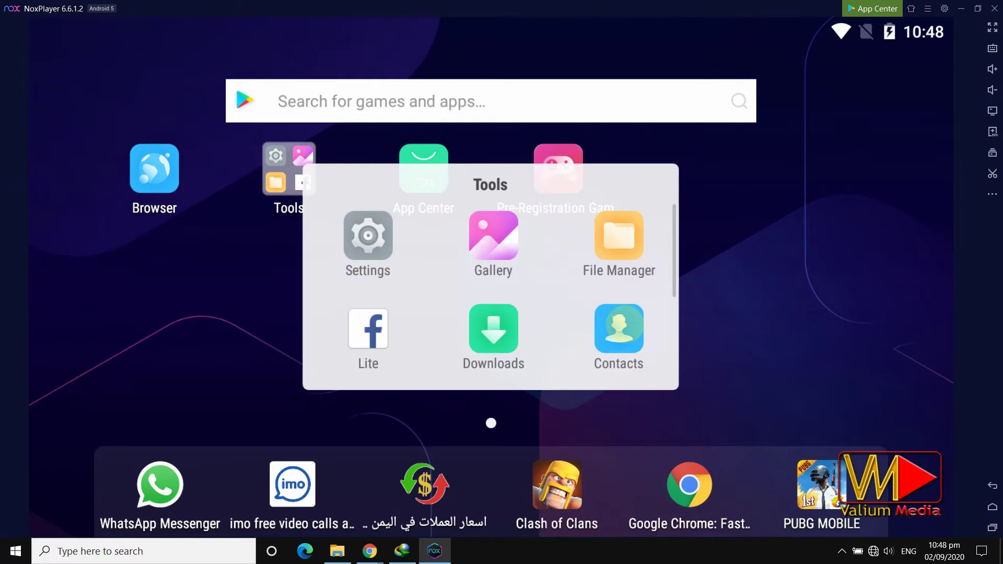
pyautogui.scroll(-3, 619, 318)
pyautogui.scroll(-3, 619, 318)
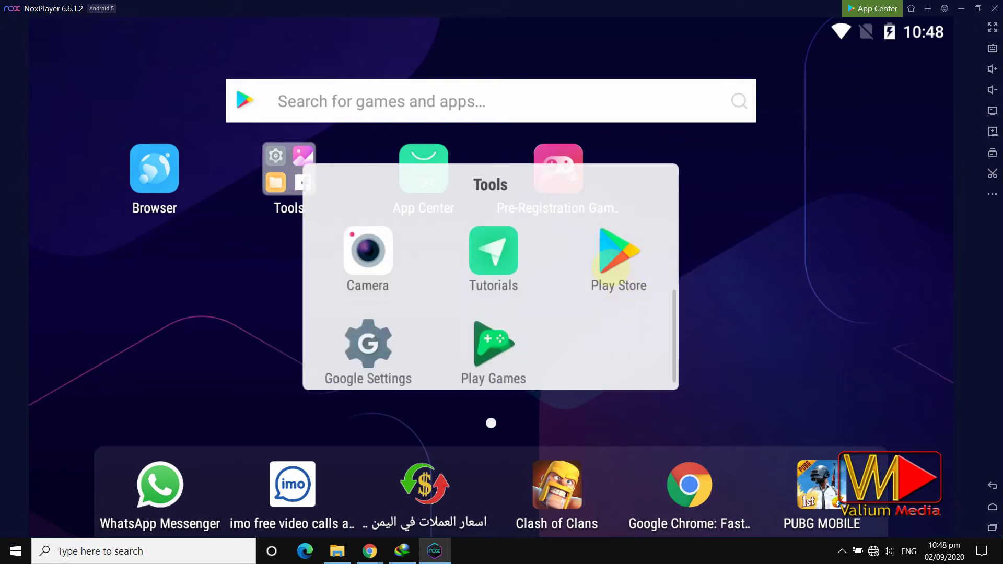
pyautogui.click(614, 262)
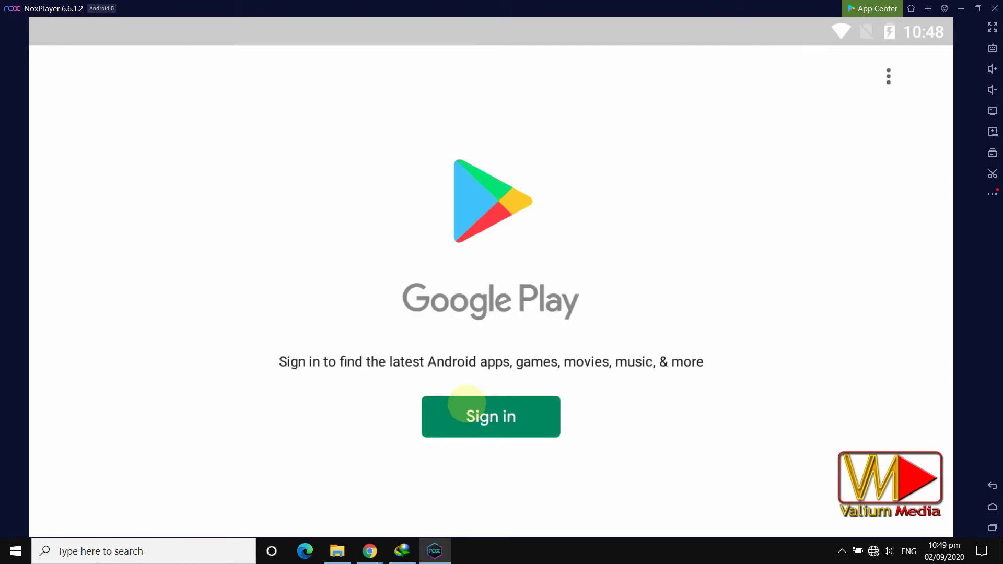
# Sign in to Google Play with the account email and password, and accept the terms.
pyautogui.click(490, 416)
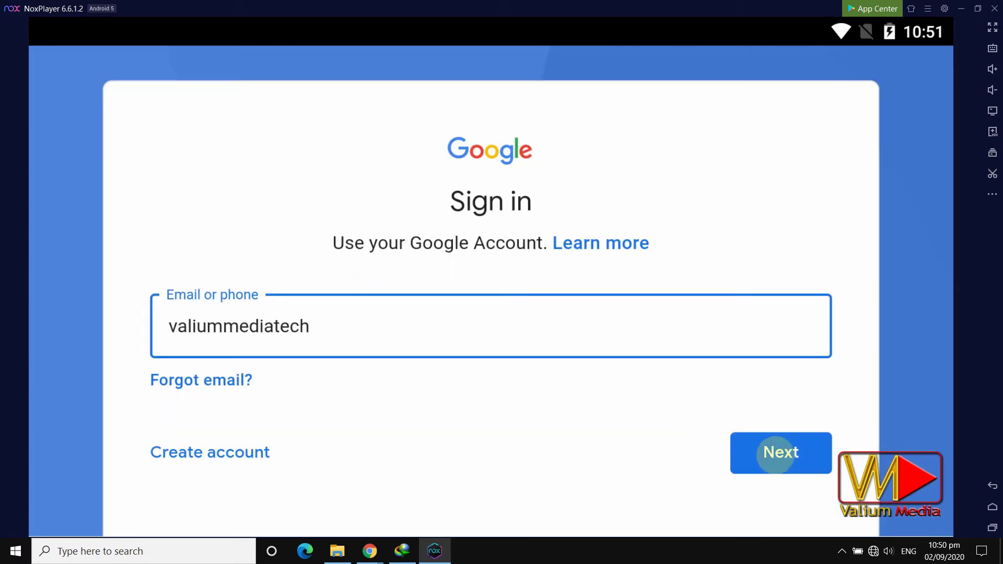
pyautogui.click(781, 453)
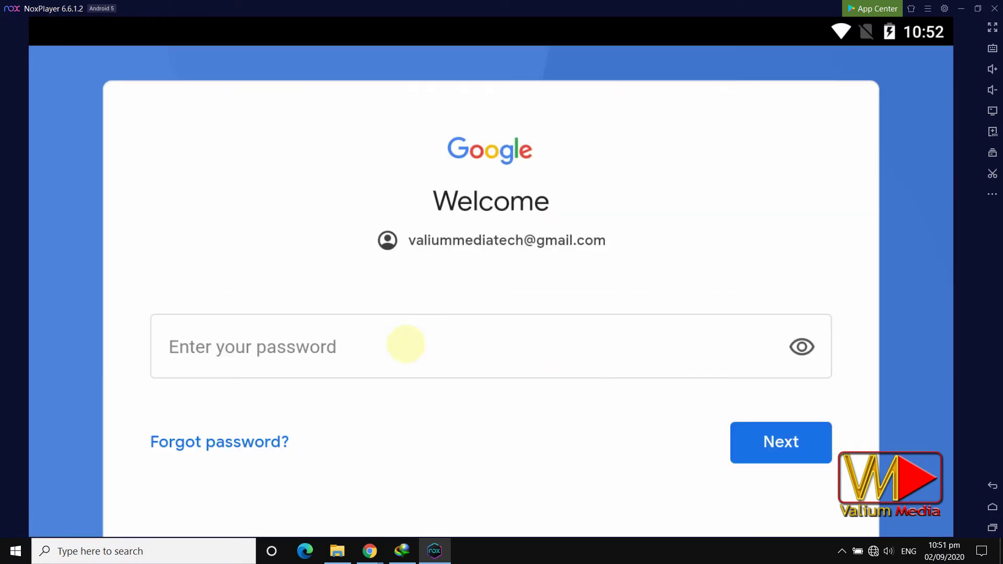
pyautogui.click(406, 345)
pyautogui.write('•••••••••')
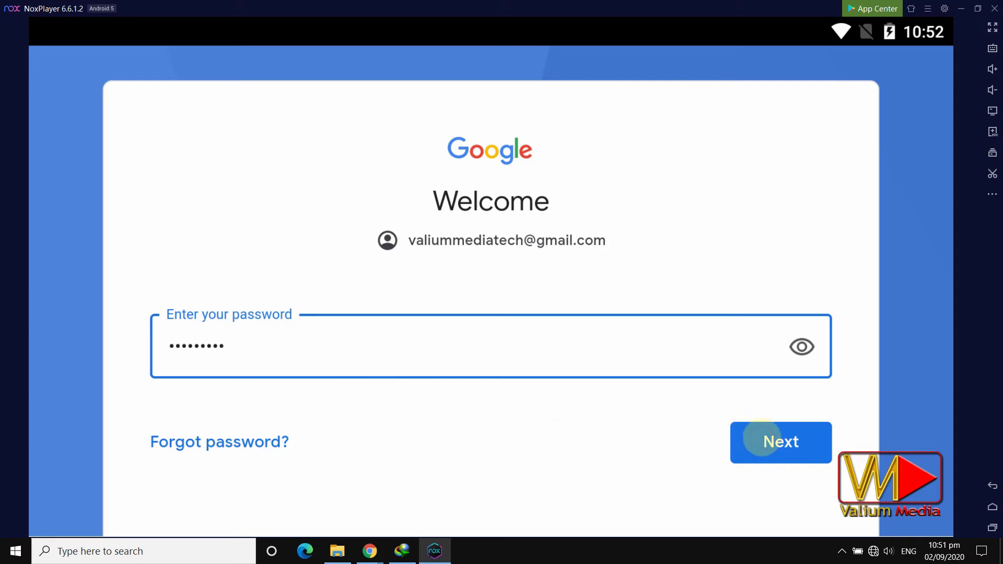
pyautogui.click(780, 441)
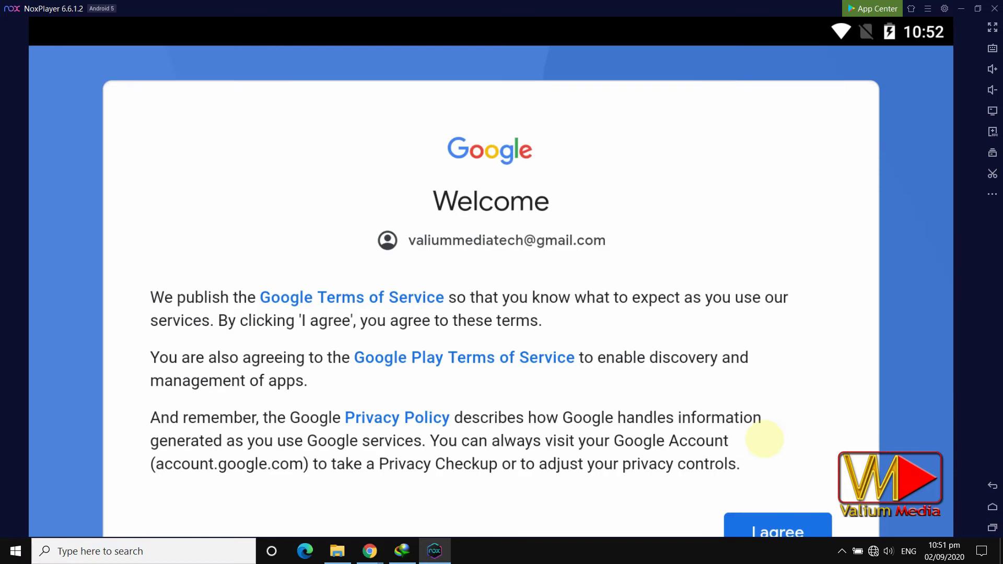
pyautogui.scroll(-3, 737, 426)
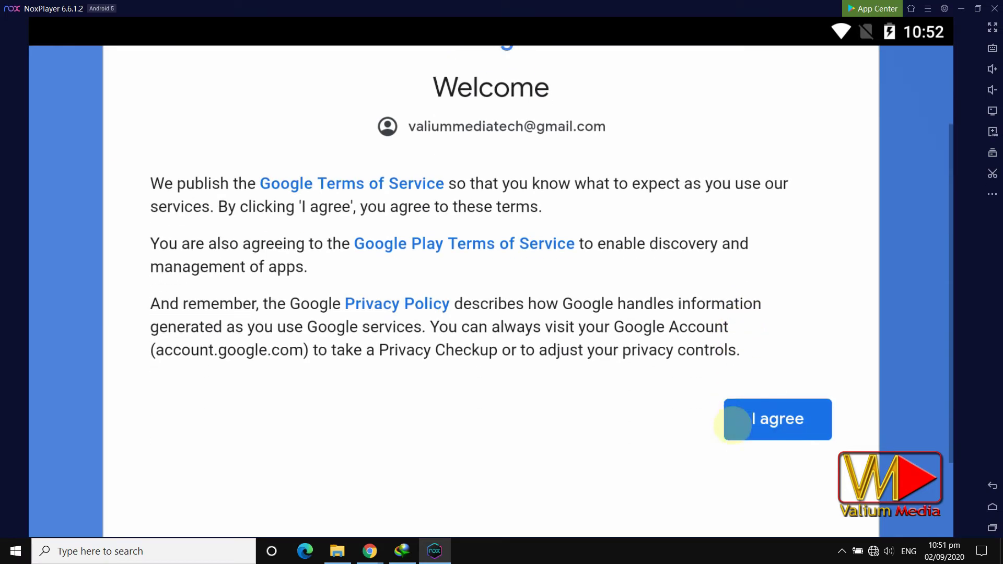
pyautogui.click(771, 328)
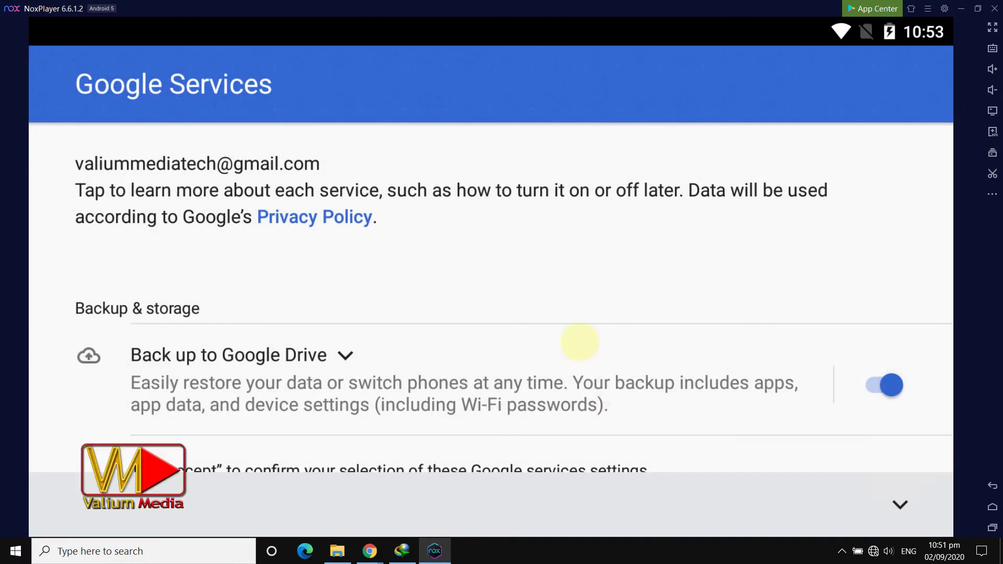
pyautogui.scroll(-1, 580, 345)
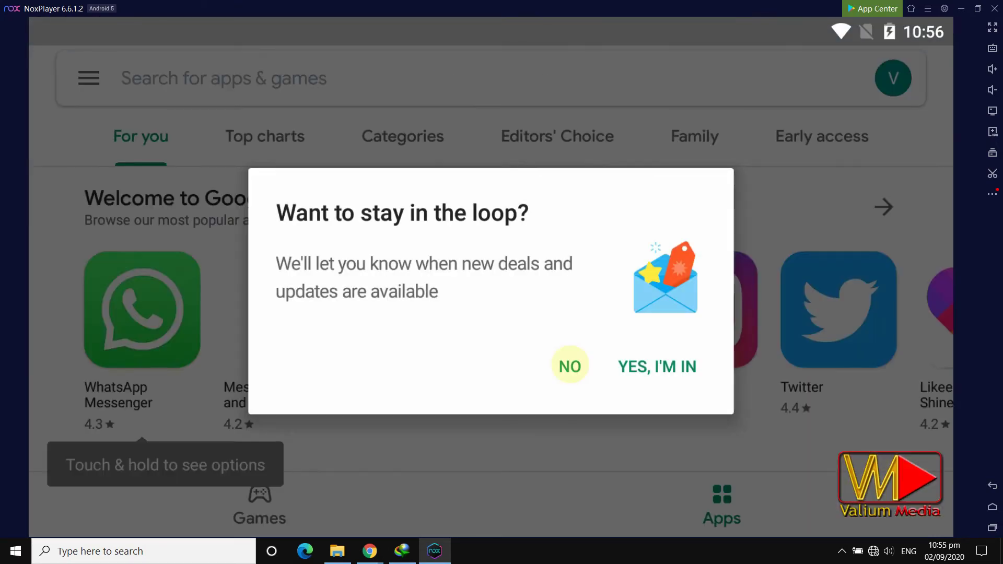
# Decline deal notifications, then install Opera Mini from the app row and accept its permissions.
pyautogui.click(570, 365)
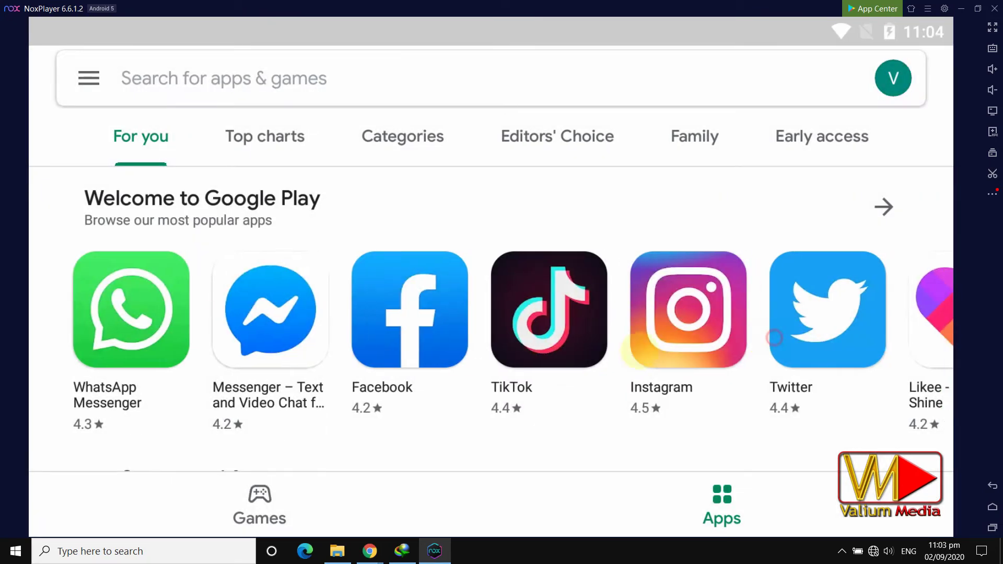
pyautogui.moveTo(772, 338); pyautogui.dragTo(372, 357)
pyautogui.moveTo(773, 337)
pyautogui.mouseDown()
pyautogui.moveTo(373, 345)
pyautogui.moveTo(548, 344)
pyautogui.mouseUp()
pyautogui.click(552, 328)
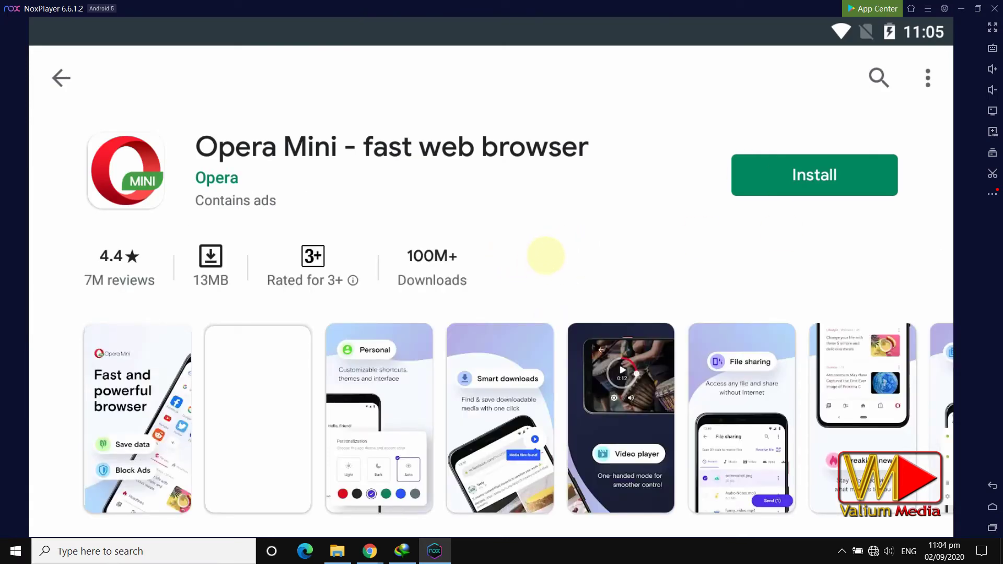
pyautogui.click(815, 174)
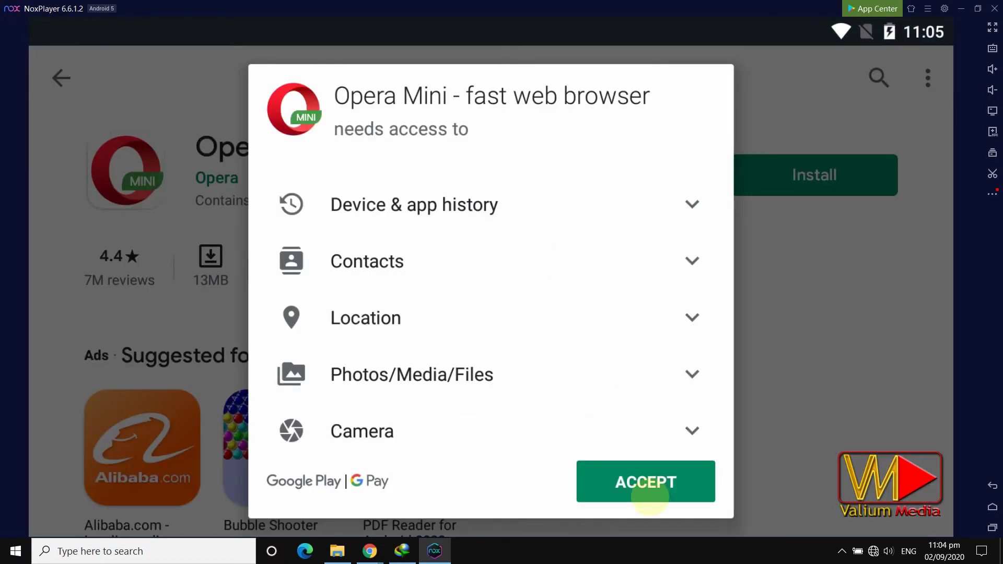
pyautogui.click(646, 481)
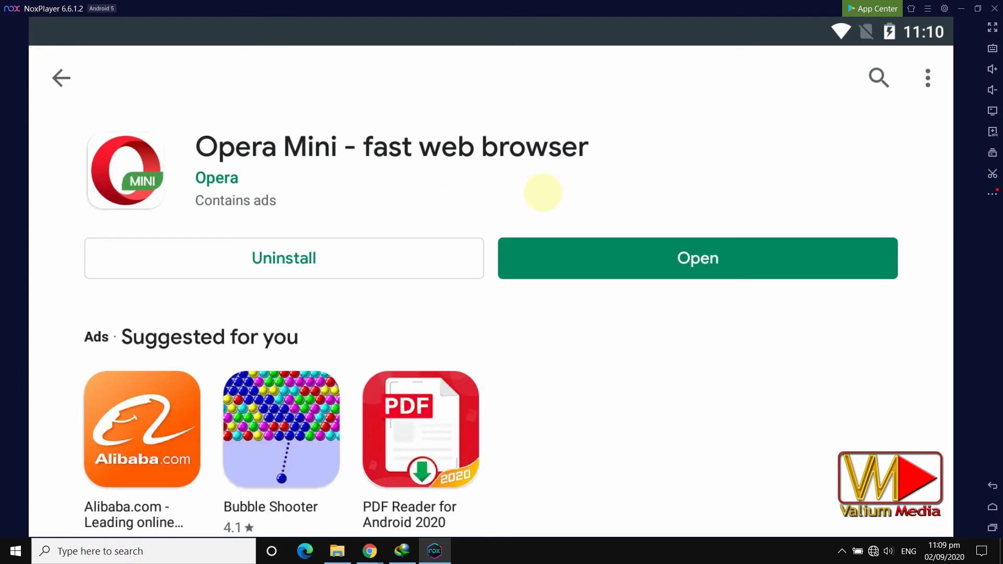
# Open Opera Mini's Google shortcut, view recent apps, and toggle fullscreen on and off with Ctrl+0.
pyautogui.click(698, 258)
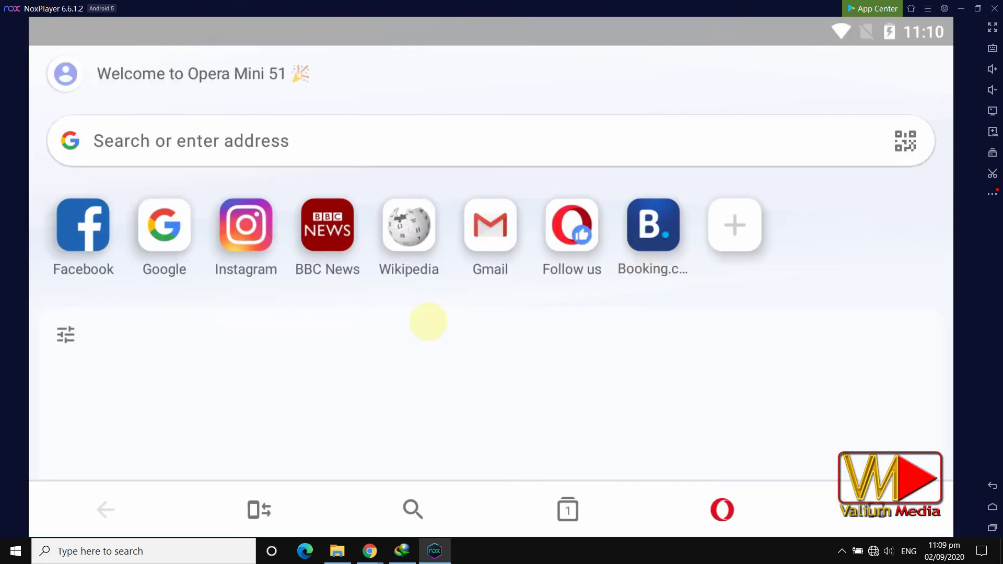
pyautogui.click(164, 235)
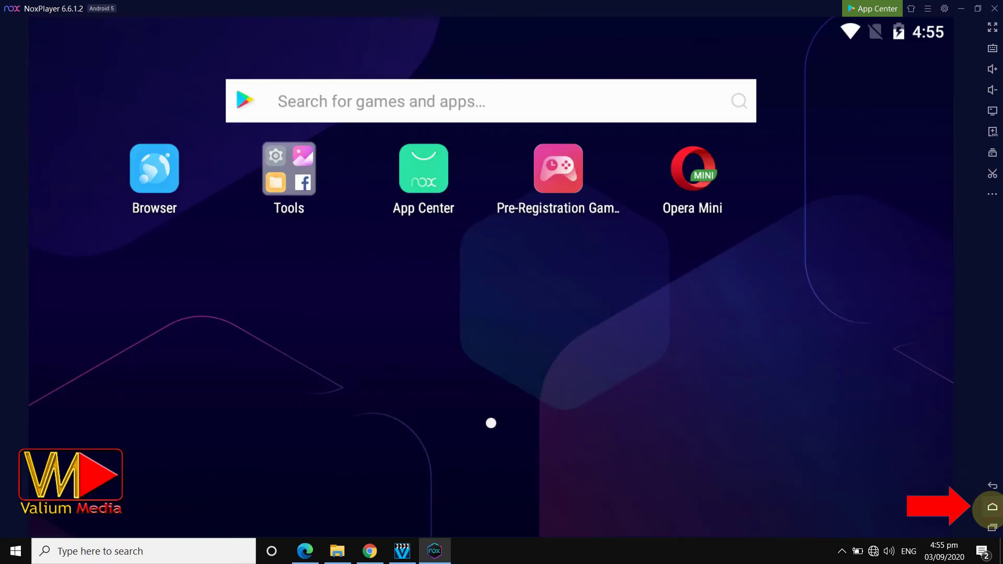
pyautogui.click(991, 527)
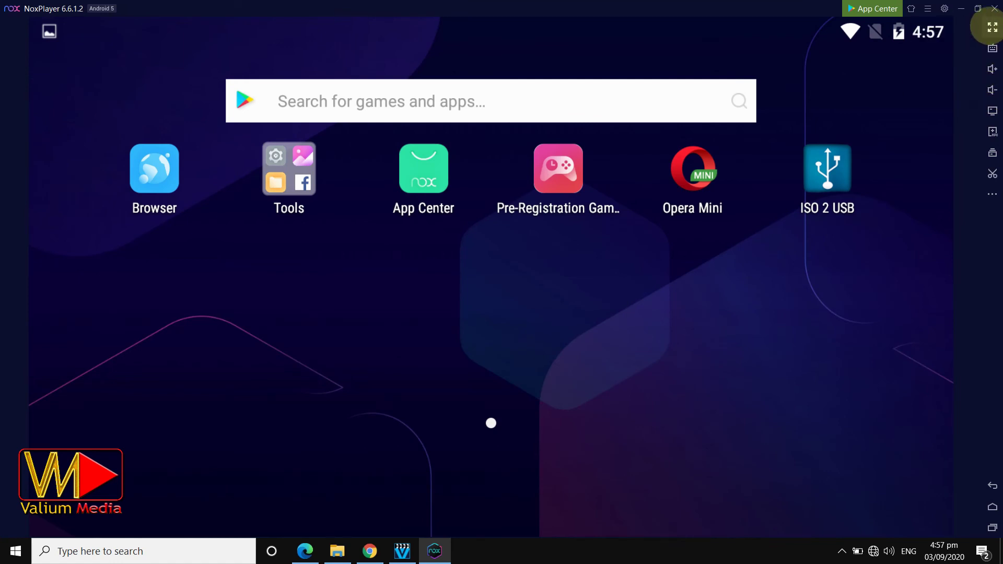
pyautogui.click(992, 29)
pyautogui.hotkey('ctrl', '0')
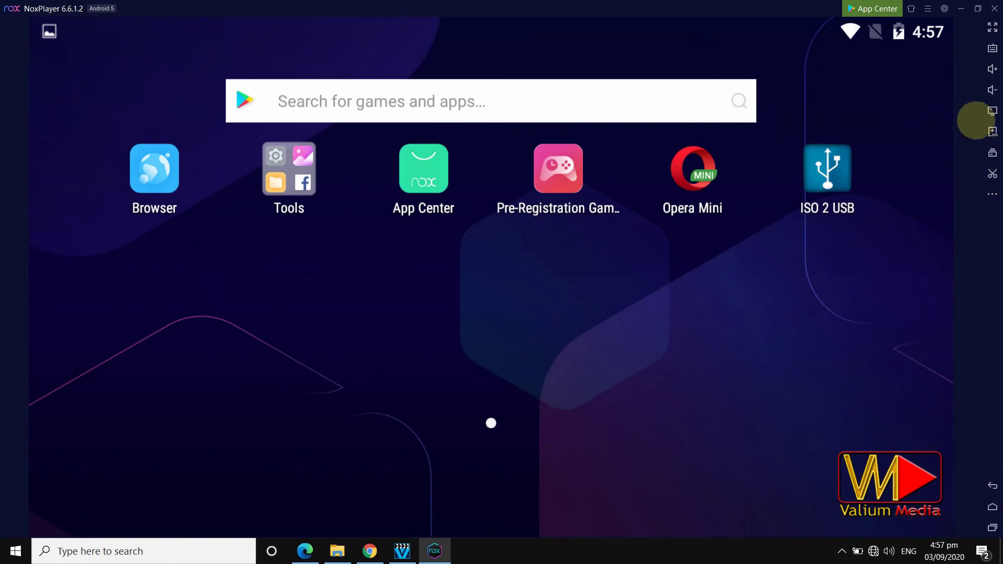
# Drag the ISO 2 USB APK from its folder onto NoxPlayer, then launch ISO 2 USB.
pyautogui.click(337, 551)
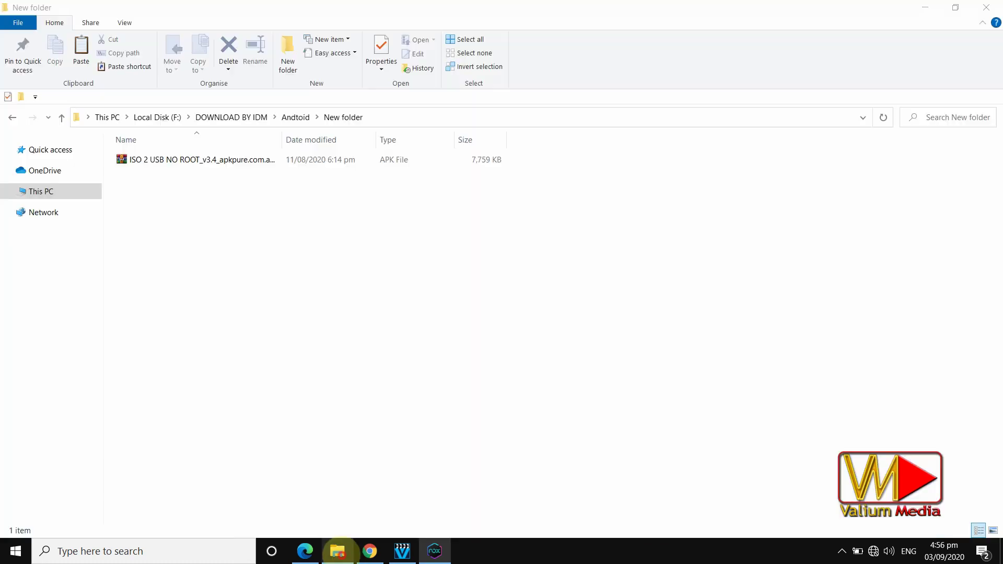
pyautogui.doubleClick(557, 9)
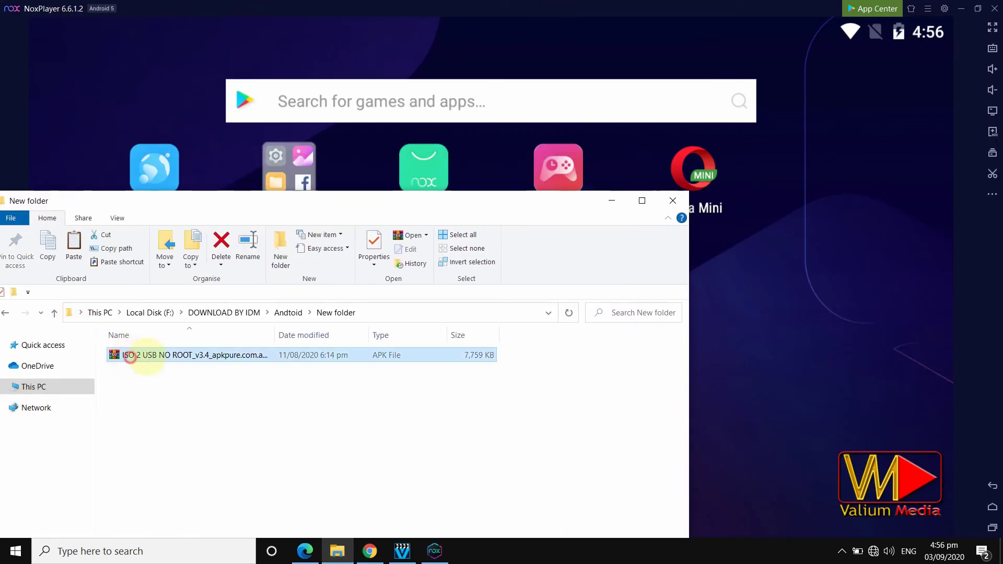
pyautogui.moveTo(126, 356); pyautogui.dragTo(861, 245)
pyautogui.click(611, 201)
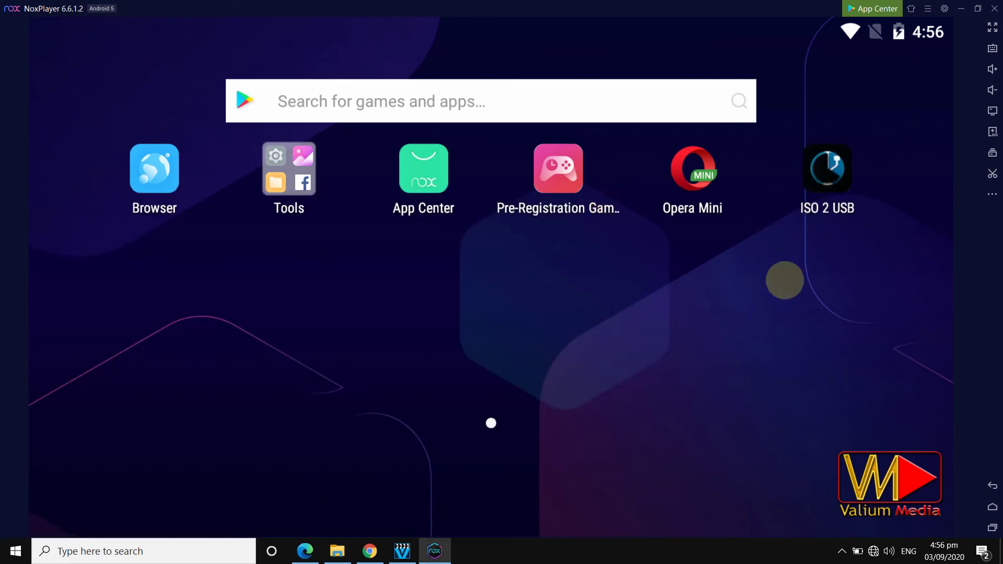
pyautogui.click(826, 169)
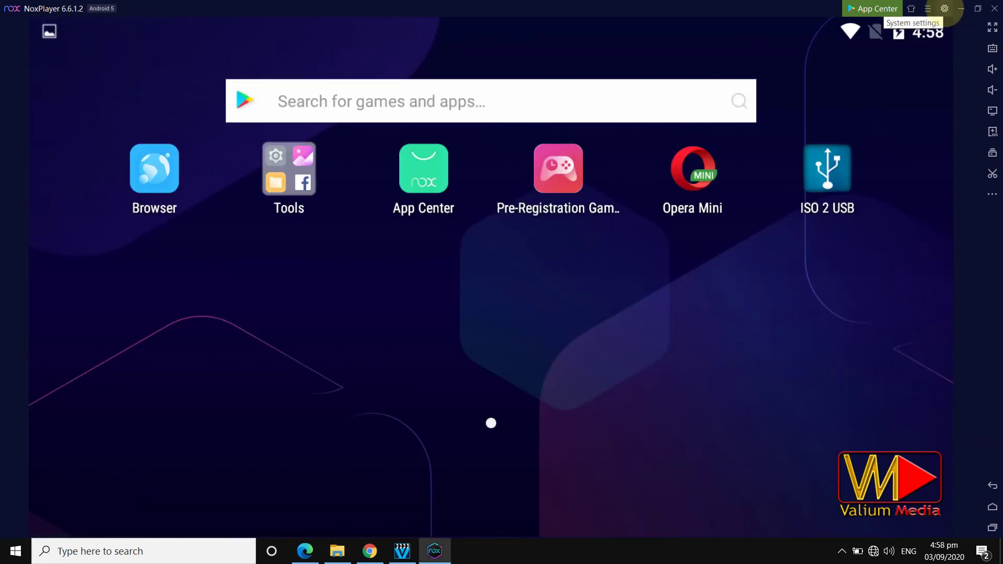
# Open NoxPlayer settings, view the Language dropdown, and show the Performance settings page.
pyautogui.click(945, 8)
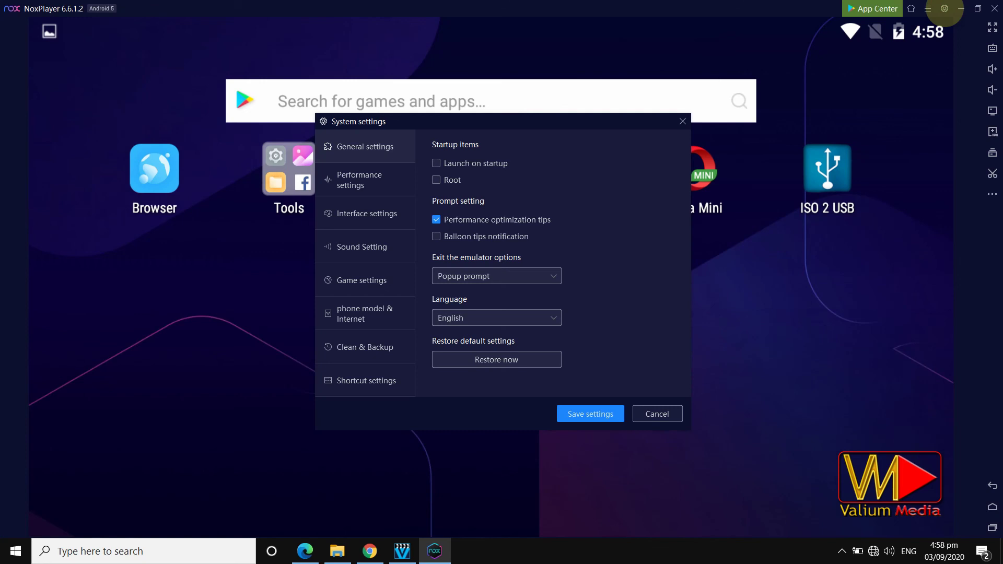
pyautogui.click(548, 318)
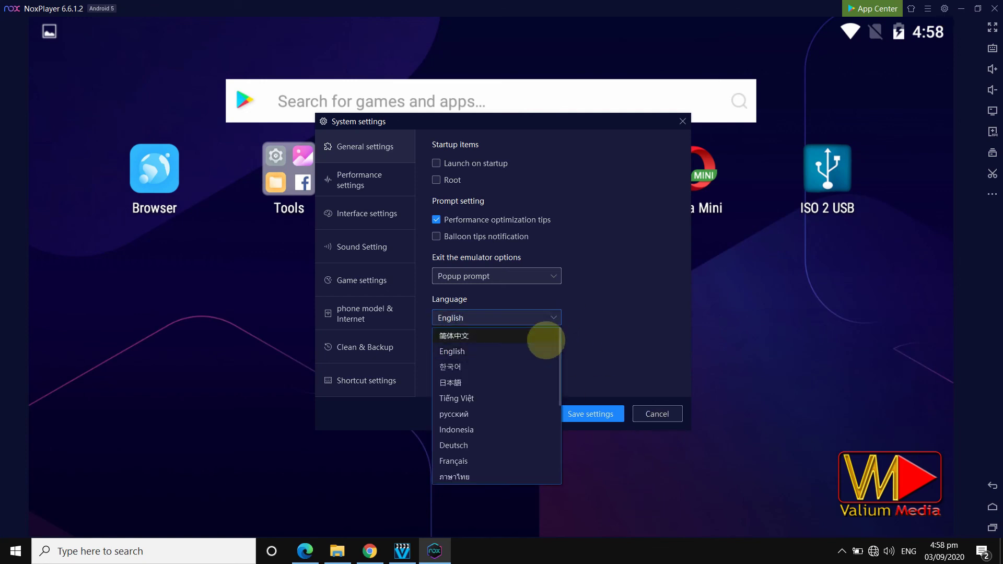
pyautogui.scroll(-3, 545, 341)
pyautogui.scroll(-3, 545, 341)
pyautogui.click(359, 180)
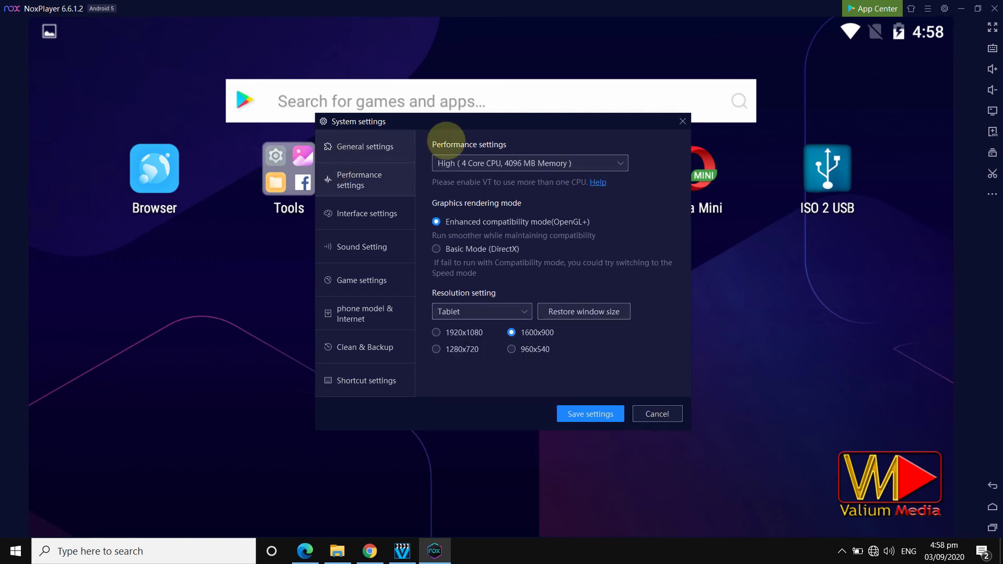